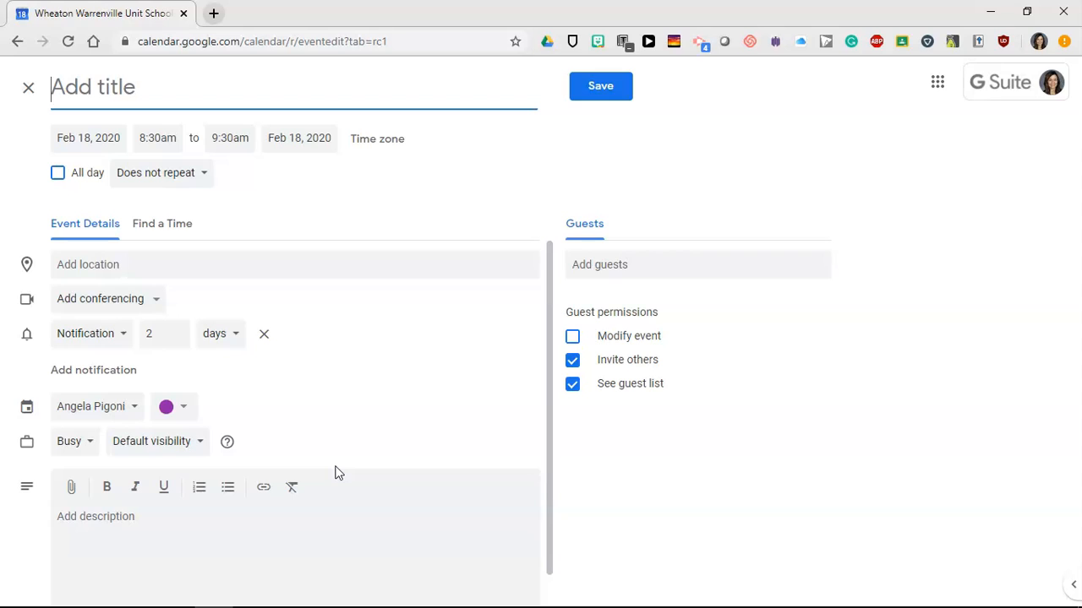
# Title the new event "Planning Meeting for March Tech Tips".
pyautogui.click(291, 90)
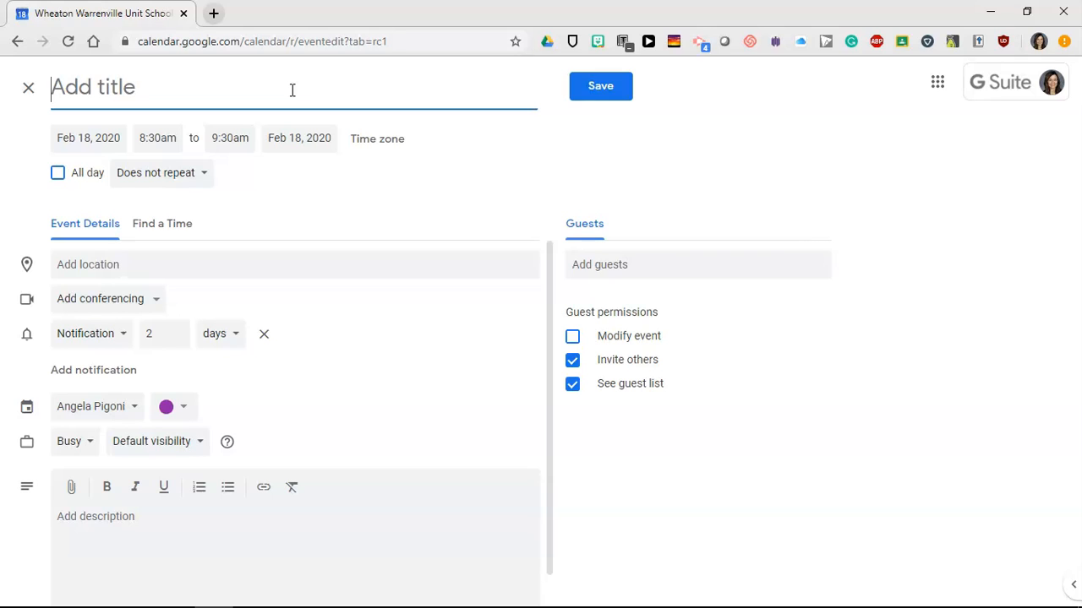
pyautogui.write('Planning')
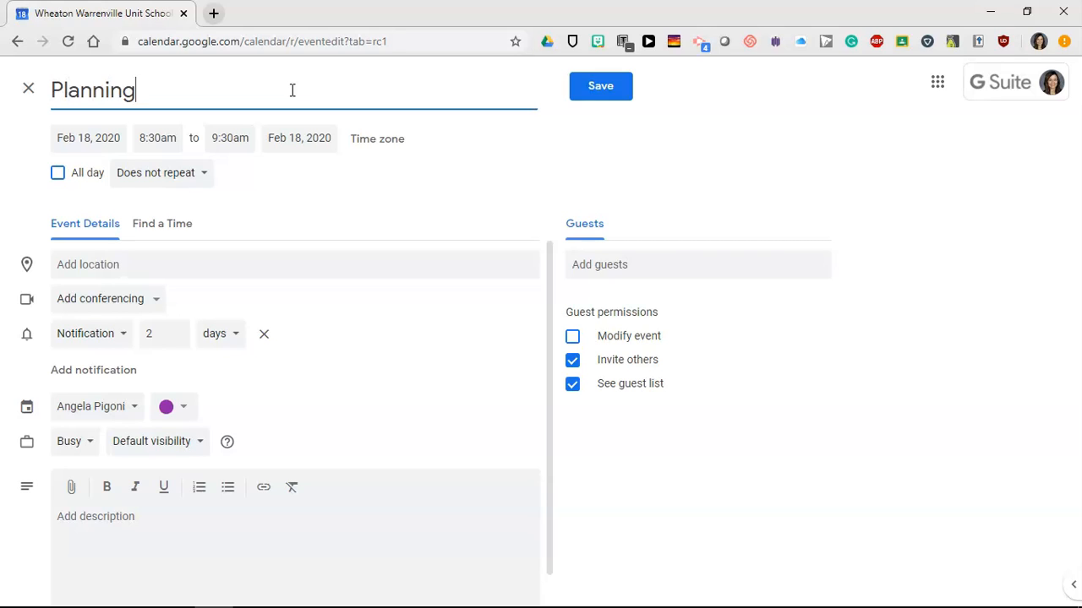
pyautogui.write(' Meeting ')
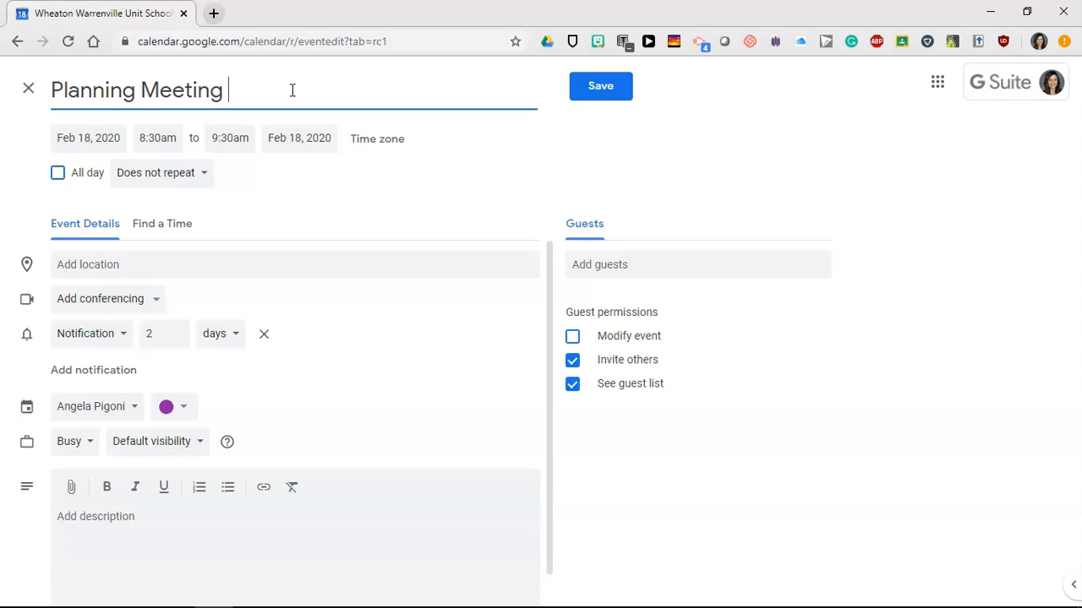
pyautogui.write('for March Tech Tips')
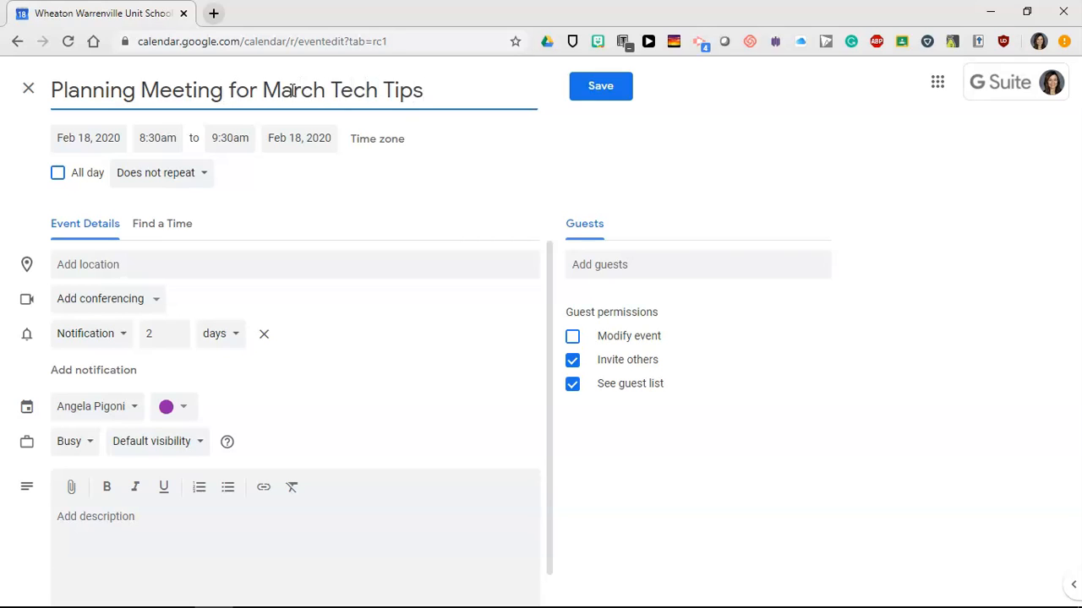
# Schedule the event for Feb 21, 2020, starting at 9:00am, and leave it non-repeating.
pyautogui.click(89, 137)
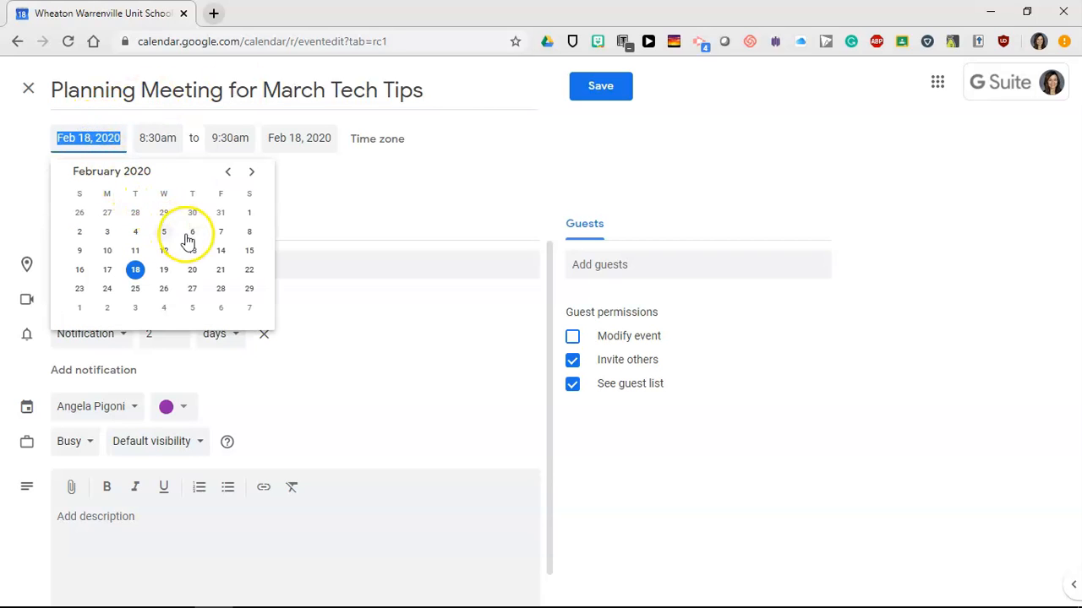
pyautogui.click(226, 273)
pyautogui.click(171, 138)
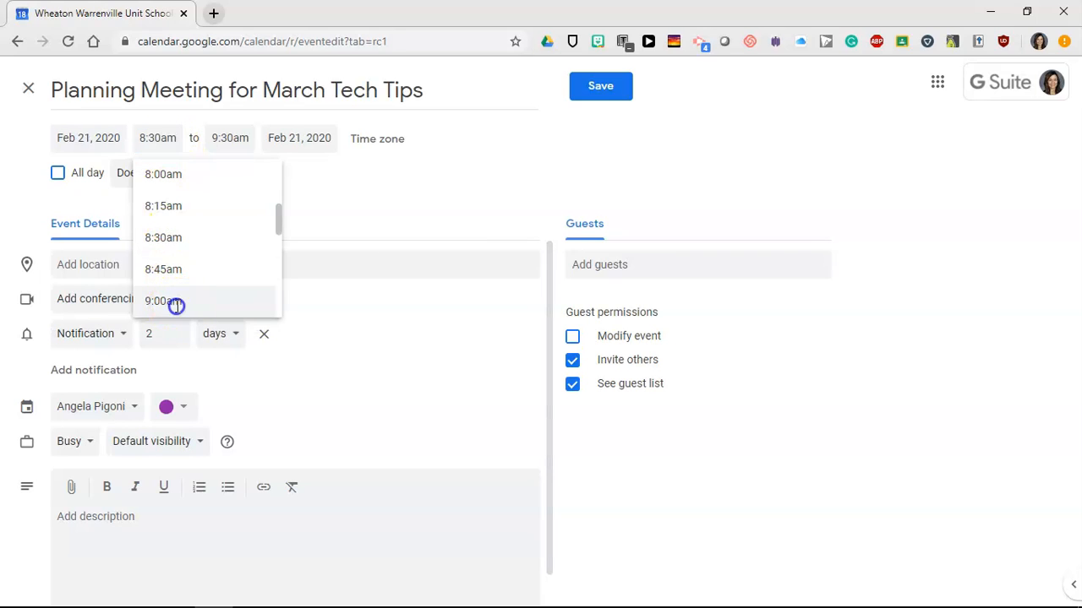
pyautogui.click(175, 304)
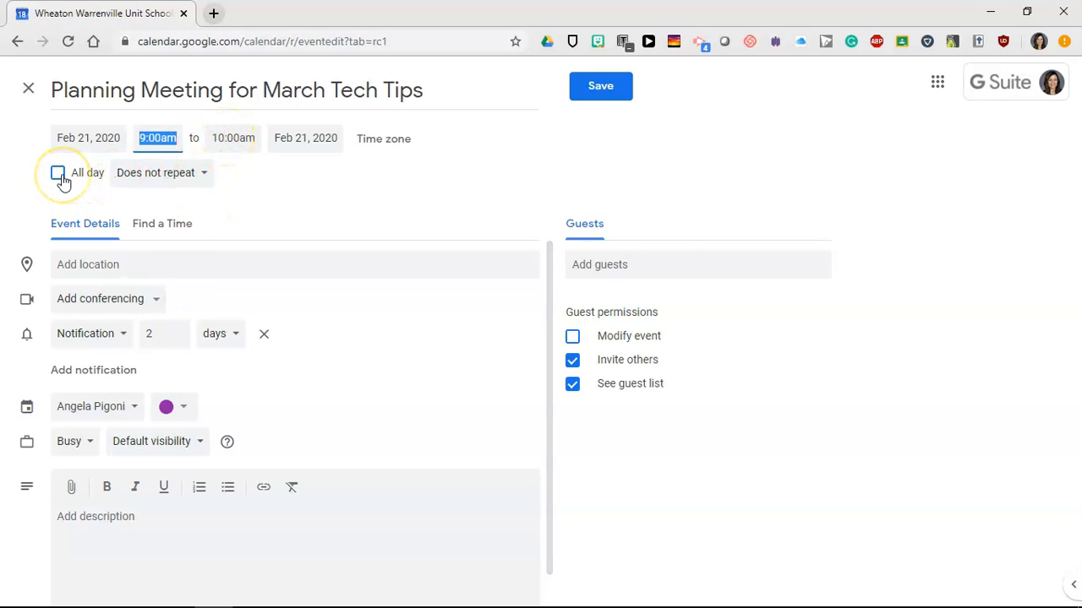
pyautogui.click(128, 174)
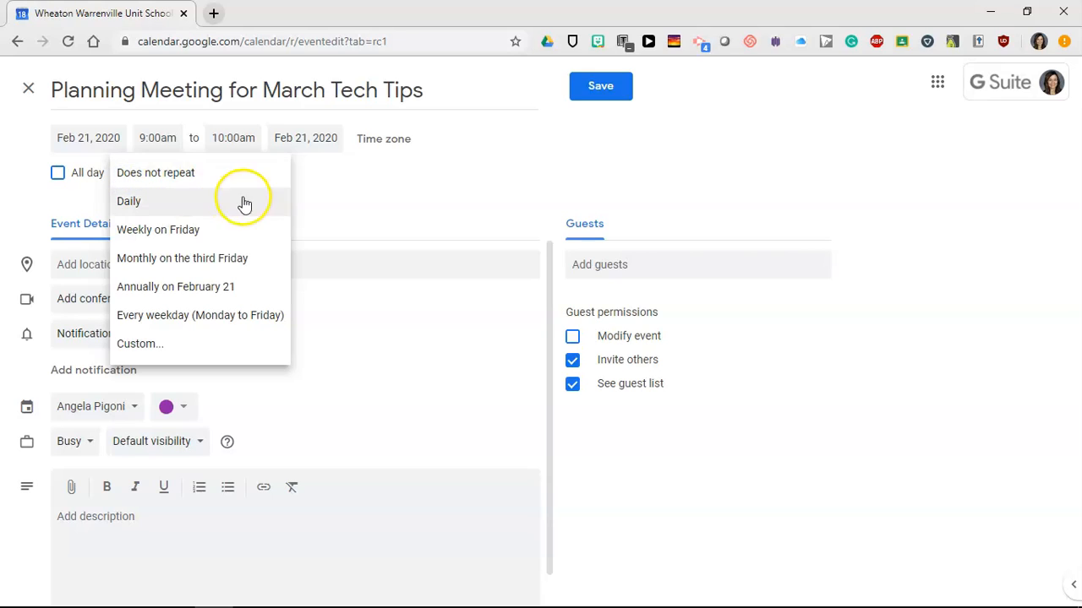
pyautogui.click(338, 226)
# Set the event's location to "Wheaton North LLC".
pyautogui.click(289, 265)
pyautogui.write('W')
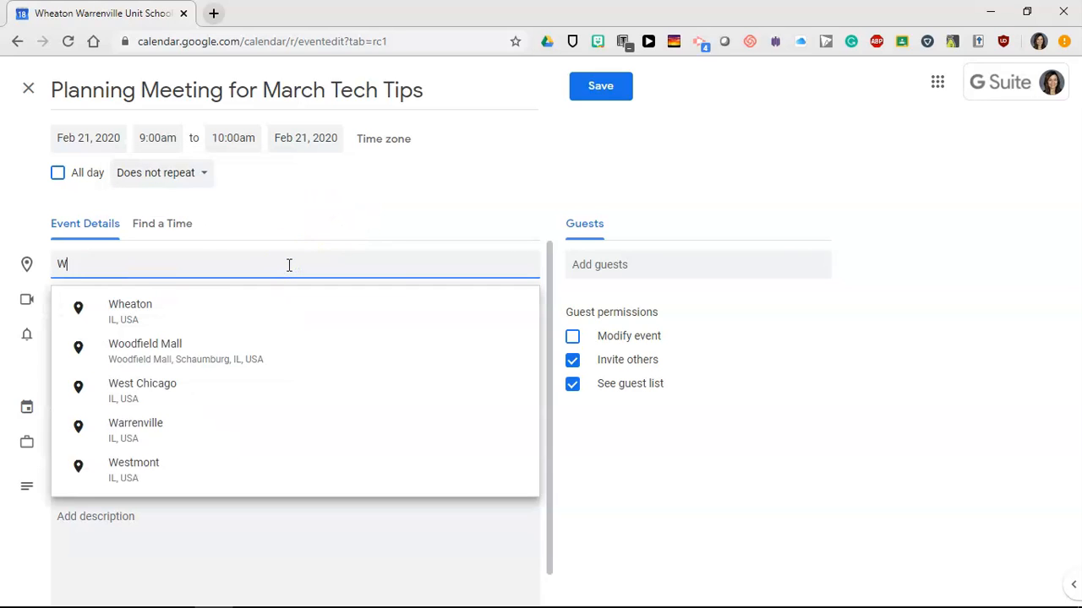
pyautogui.write('heaton North LLC')
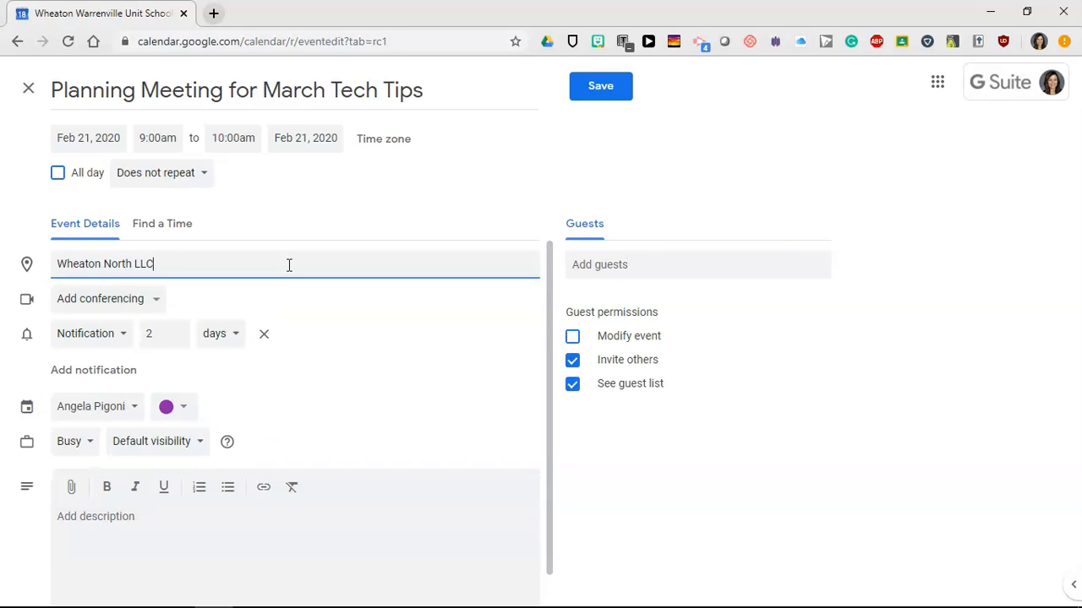
pyautogui.click(273, 264)
pyautogui.click(186, 306)
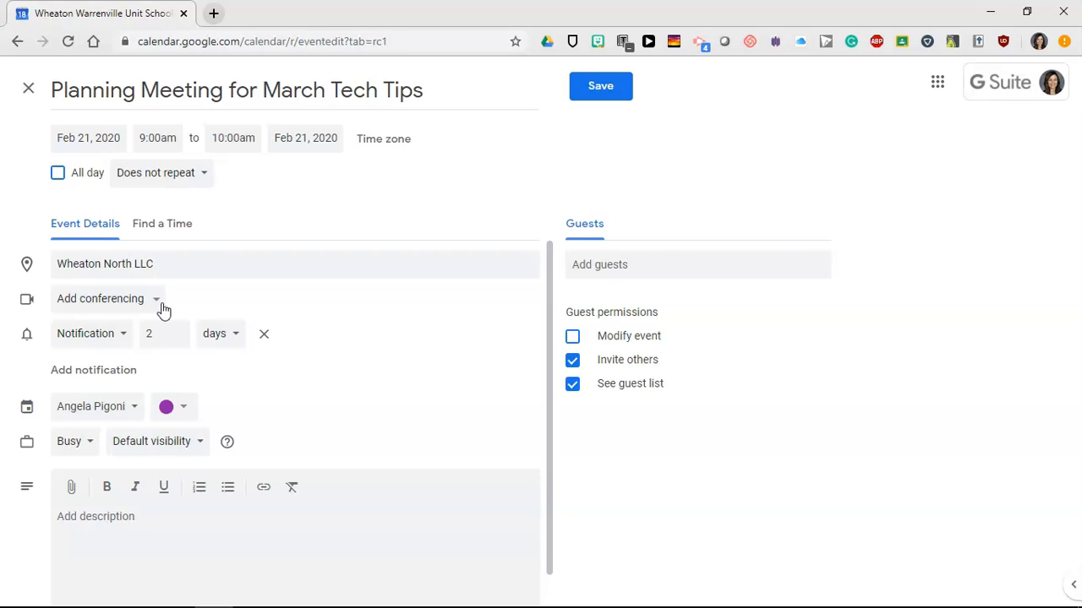
# Set the event's reminder to a notification 1 hour before the start.
pyautogui.click(125, 339)
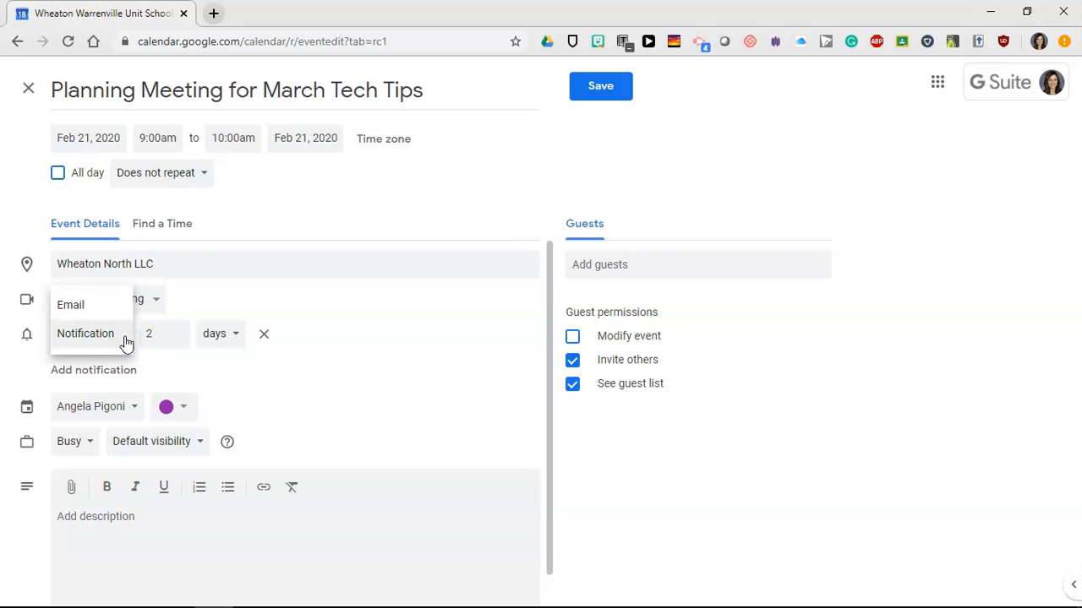
pyautogui.click(120, 305)
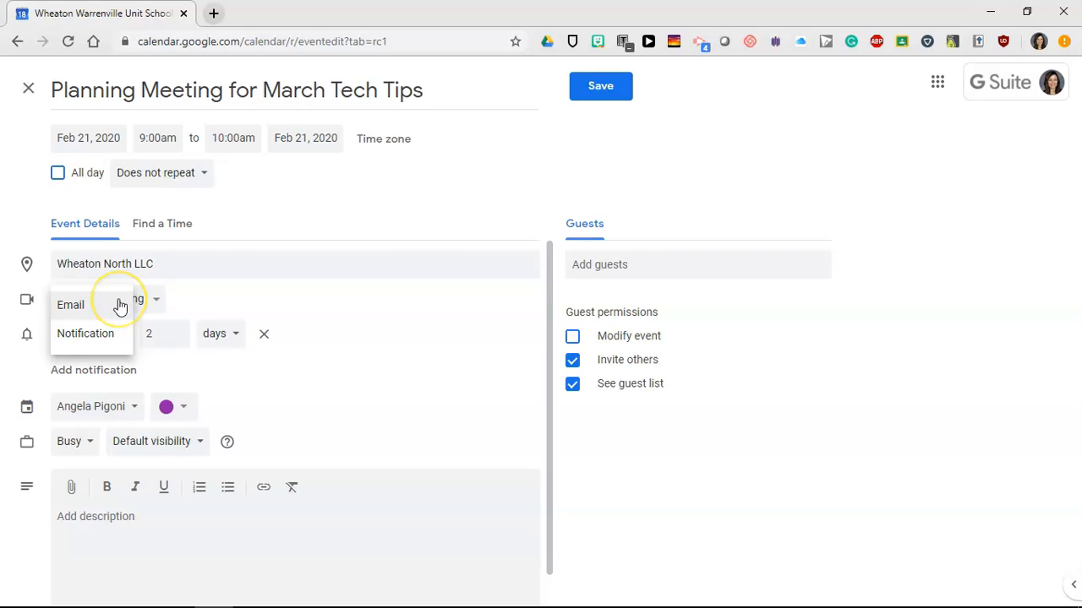
pyautogui.click(111, 339)
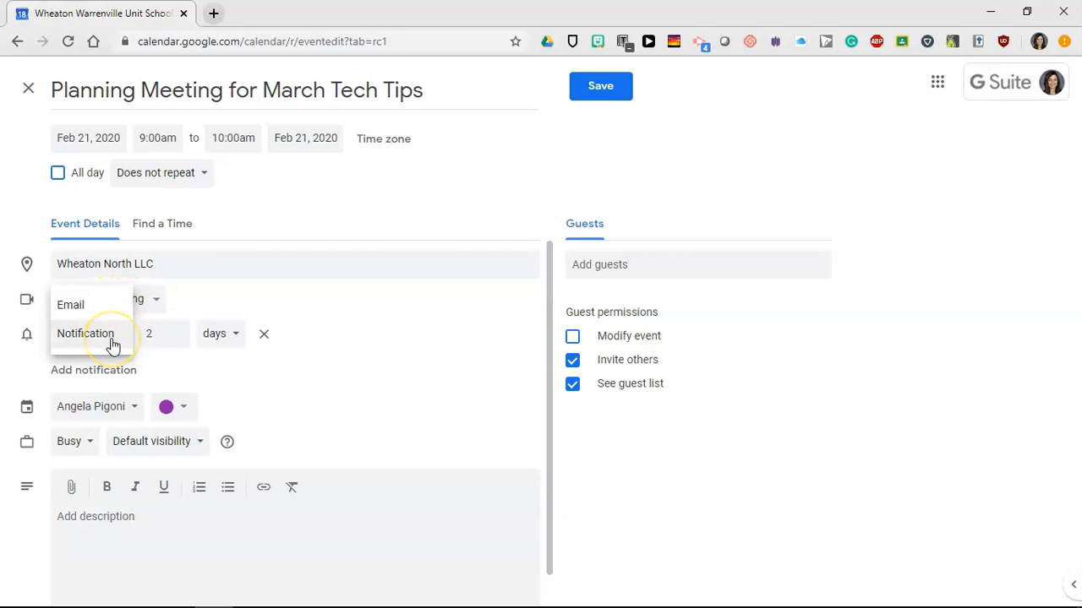
pyautogui.click(113, 345)
pyautogui.click(190, 343)
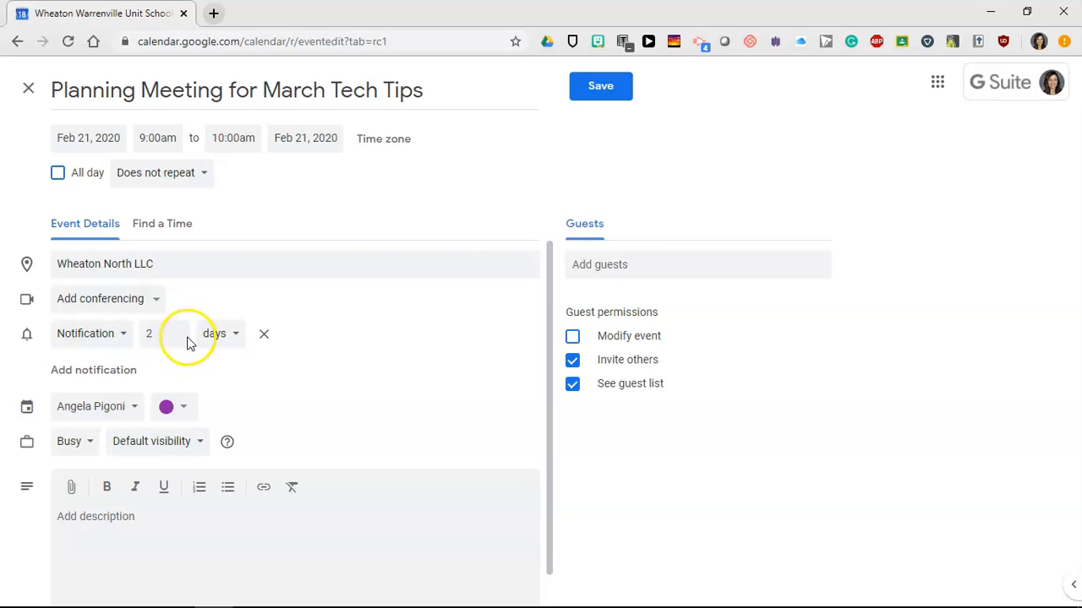
pyautogui.click(181, 340)
pyautogui.click(218, 345)
pyautogui.click(218, 305)
# Keep the event on the organizer's own calendar and set its color to blue.
pyautogui.click(134, 412)
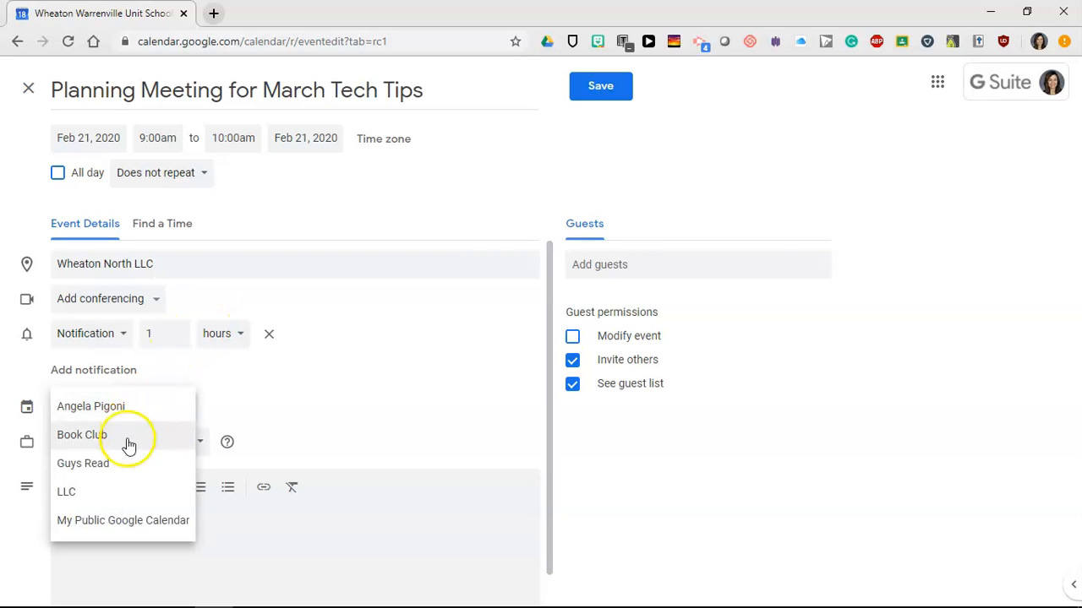
pyautogui.click(134, 409)
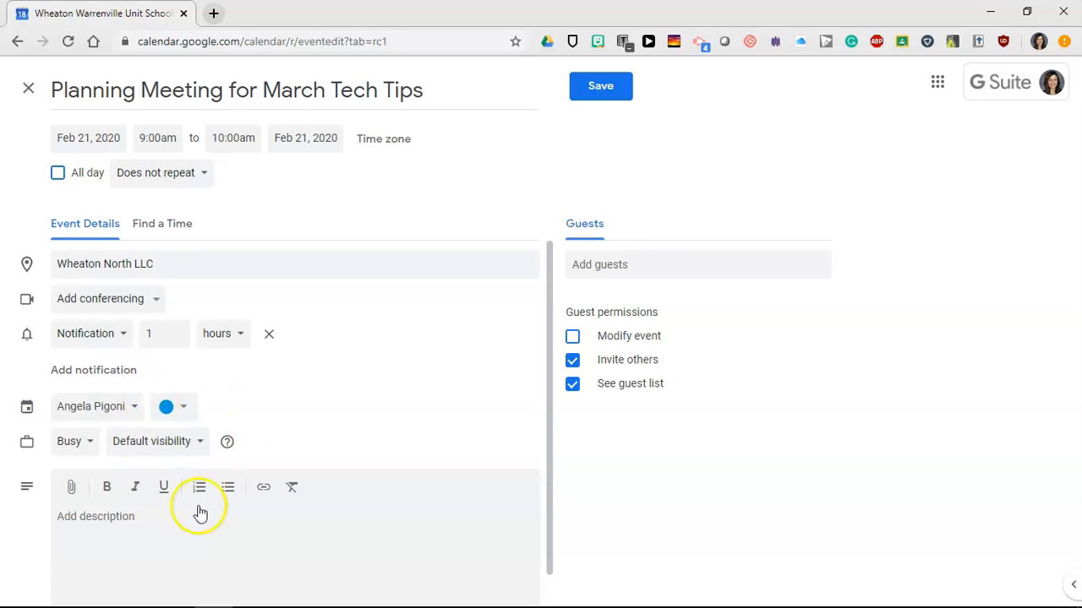
pyautogui.click(181, 409)
pyautogui.click(166, 464)
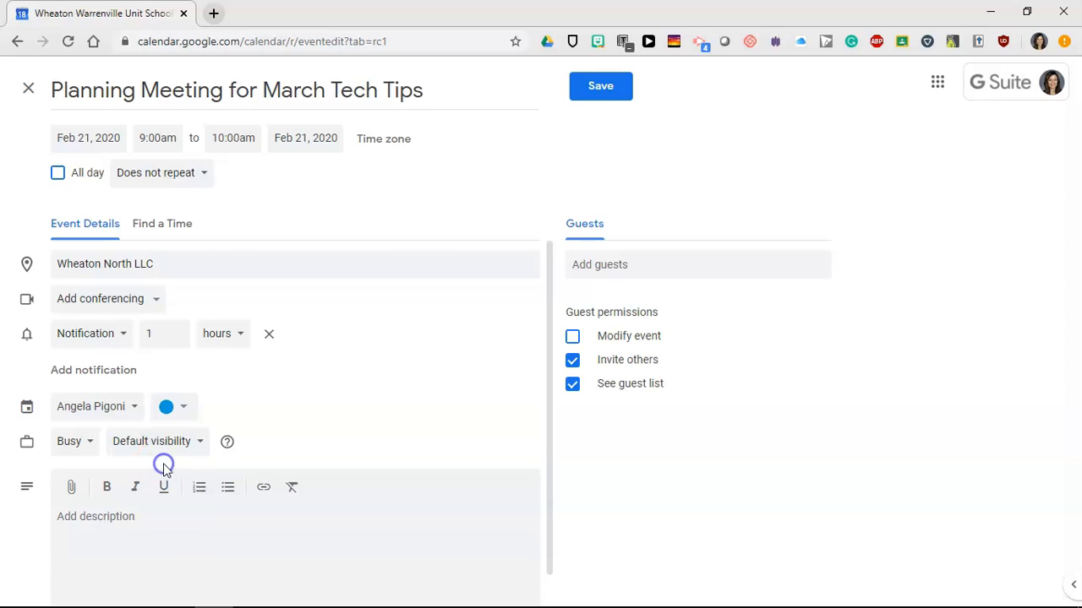
# Add the event description "Bring ideas for March tech tip videos! Meet at the tech tables.".
pyautogui.click(143, 518)
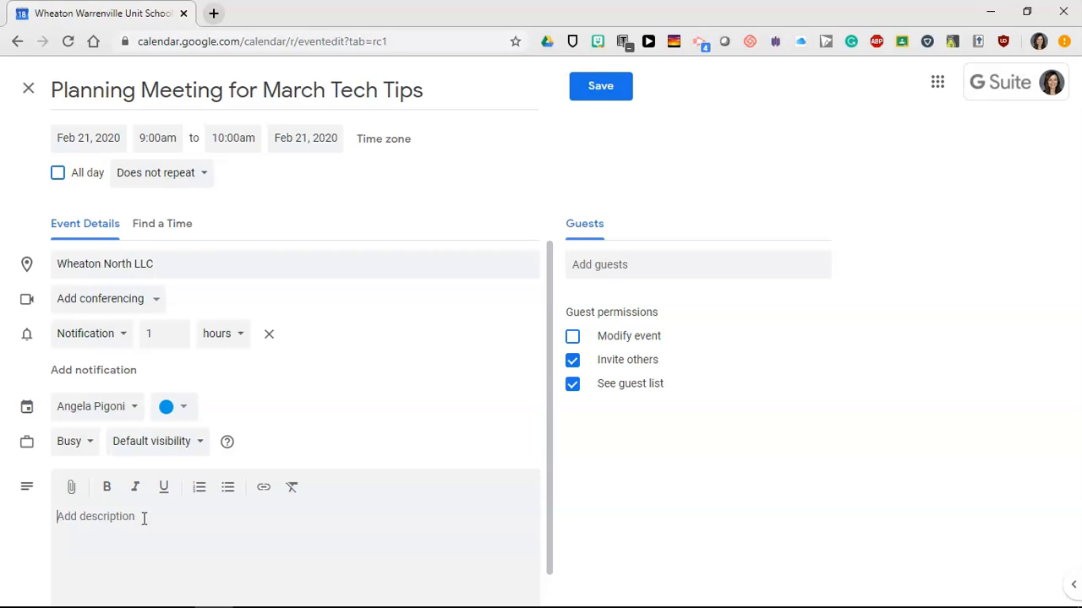
pyautogui.write('Bring ideas for March tech tip vi')
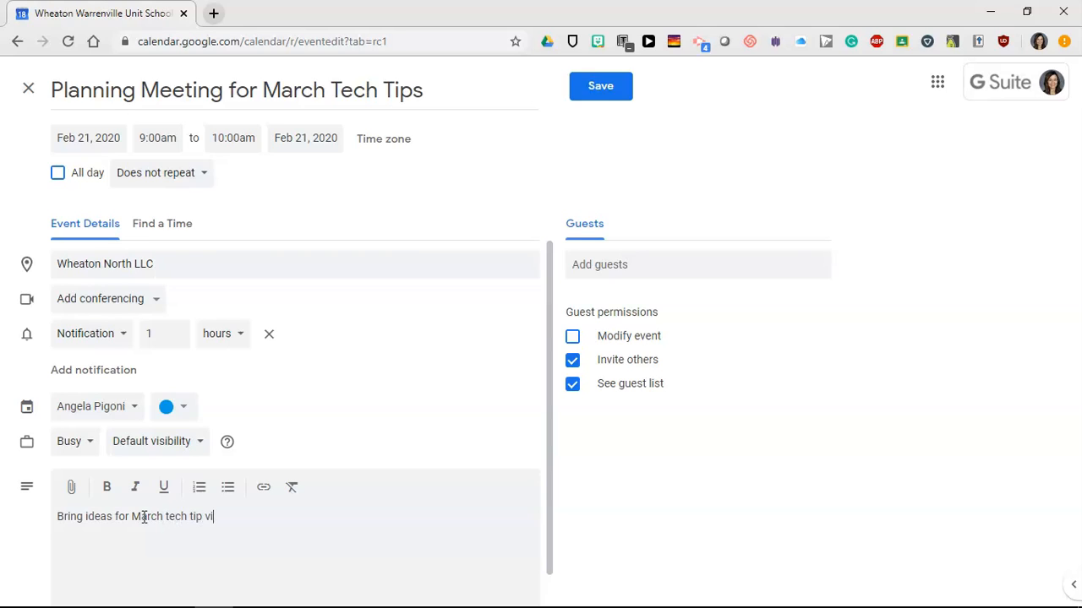
pyautogui.write('deos! Meet at the tech tables.')
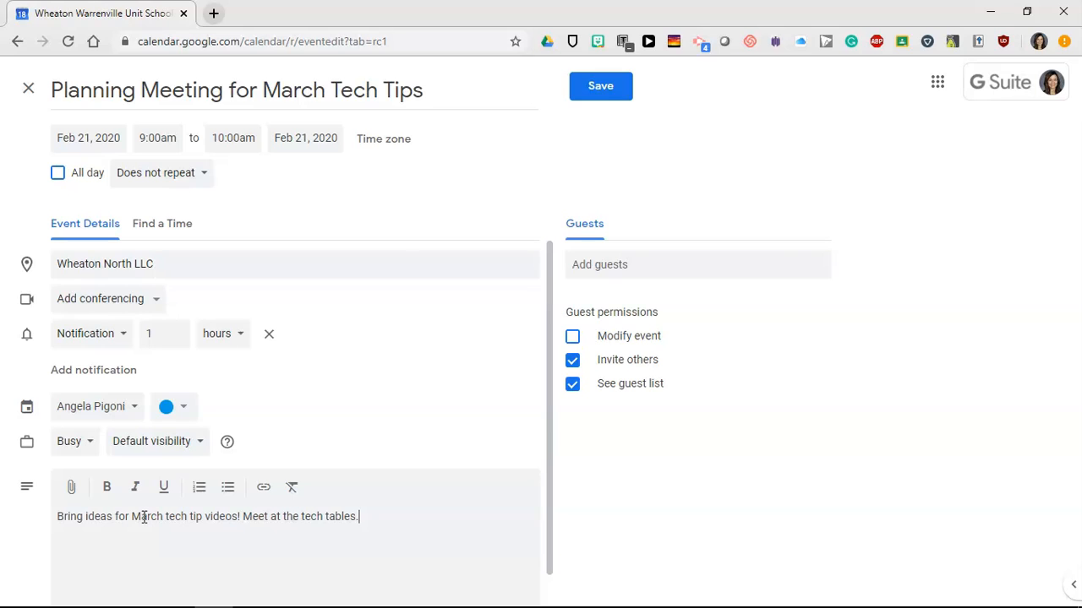
# Invite two colleagues as guests by searching for their names and picking their school accounts.
pyautogui.click(681, 268)
pyautogui.write('drover')
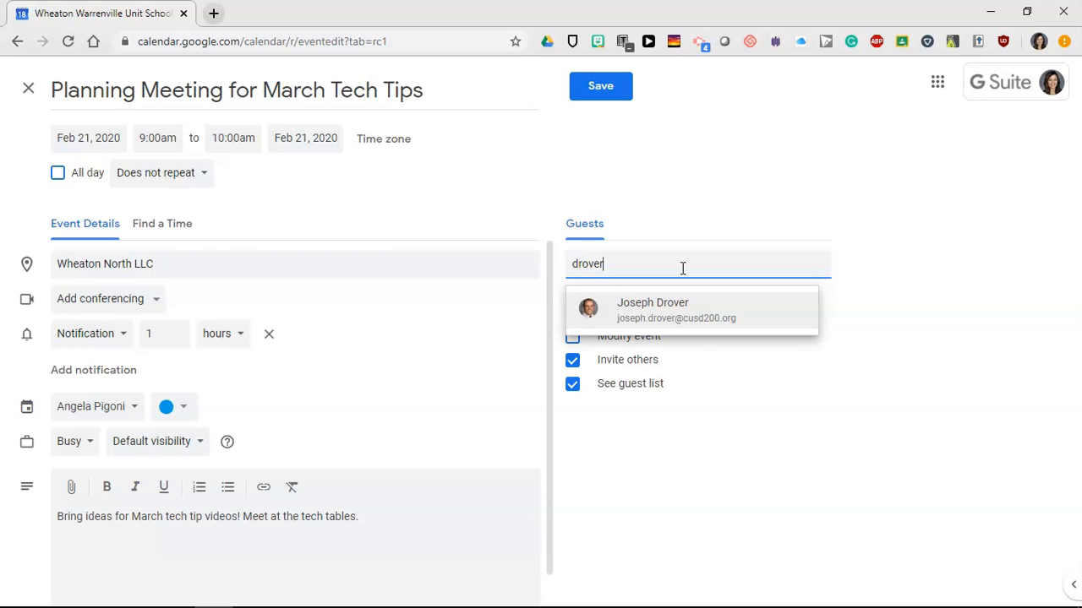
pyautogui.click(686, 327)
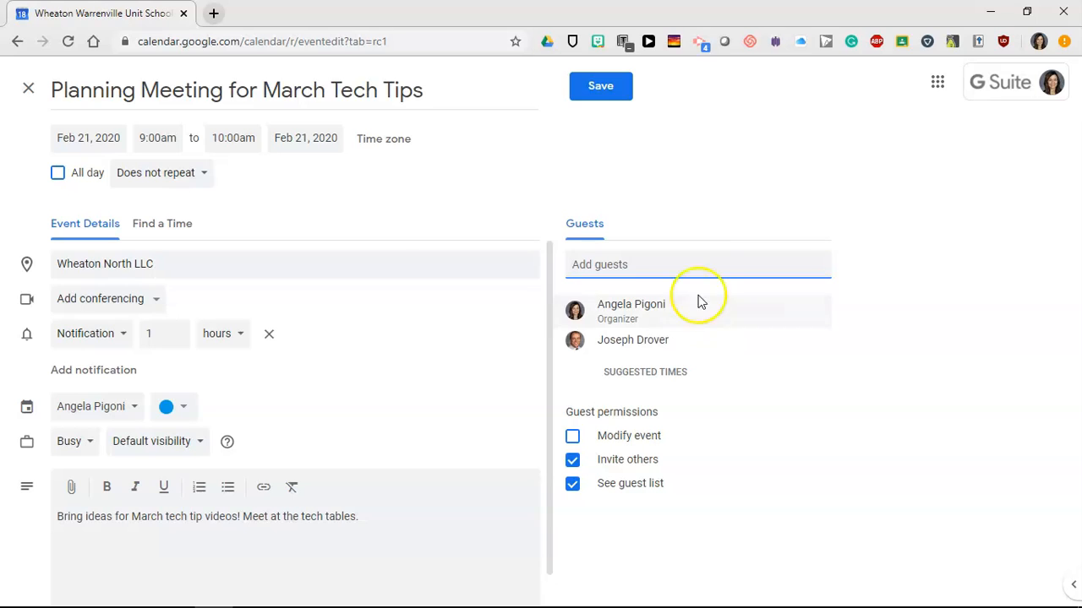
pyautogui.write('evan')
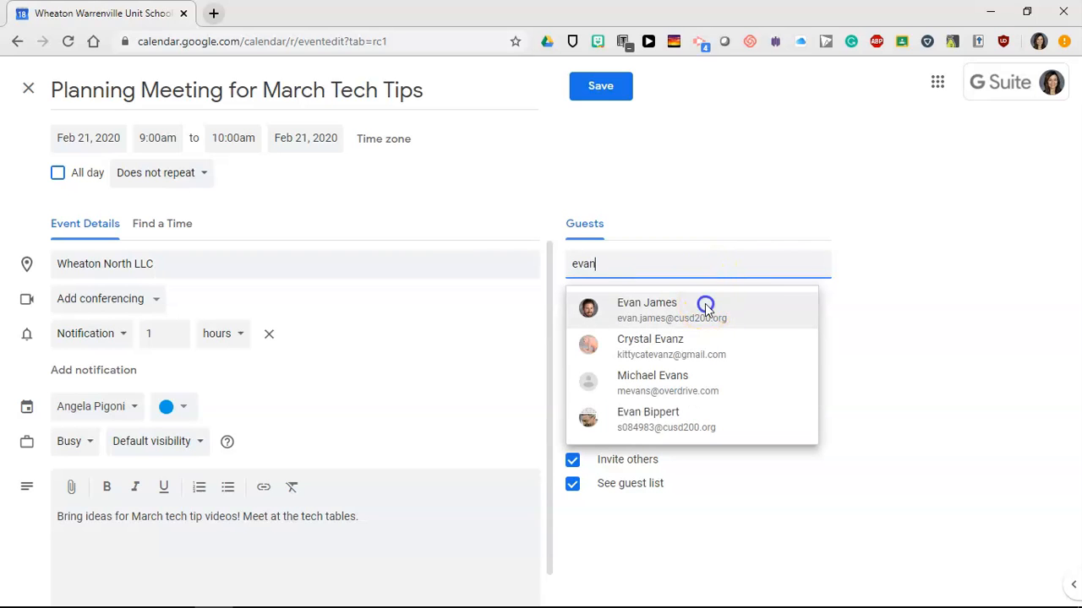
pyautogui.click(705, 304)
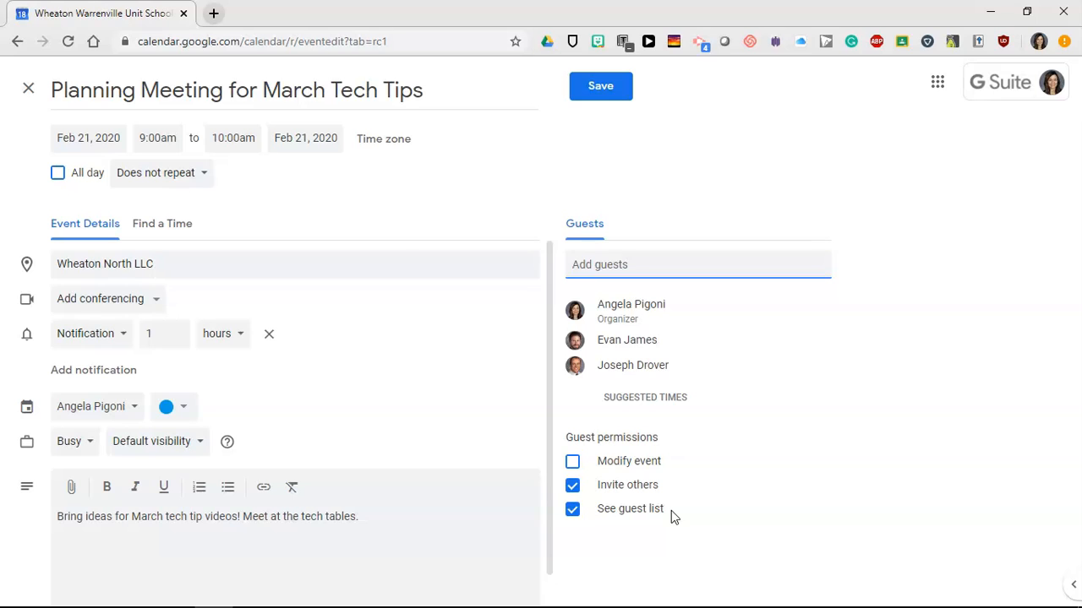
# Save the event, send invitation emails to the guests, and open the saved meeting's details on February 21.
pyautogui.click(611, 88)
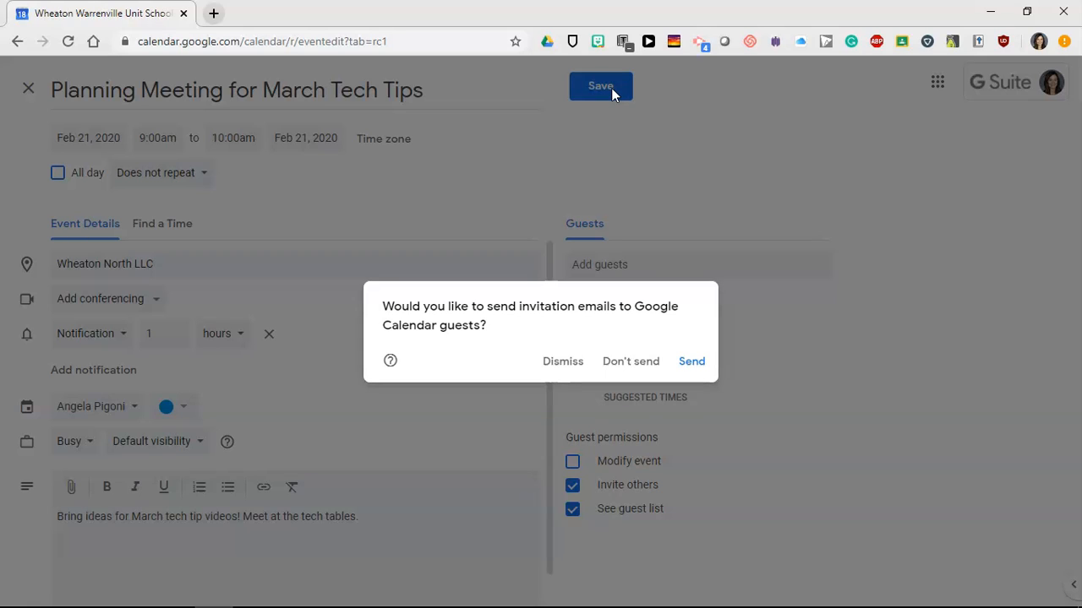
pyautogui.click(697, 365)
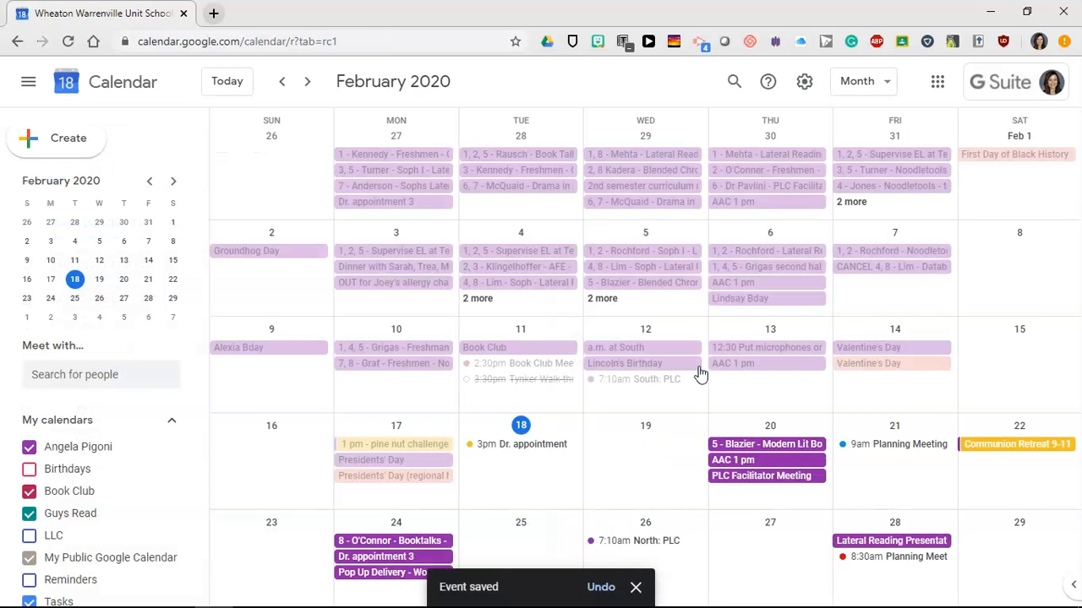
pyautogui.click(884, 452)
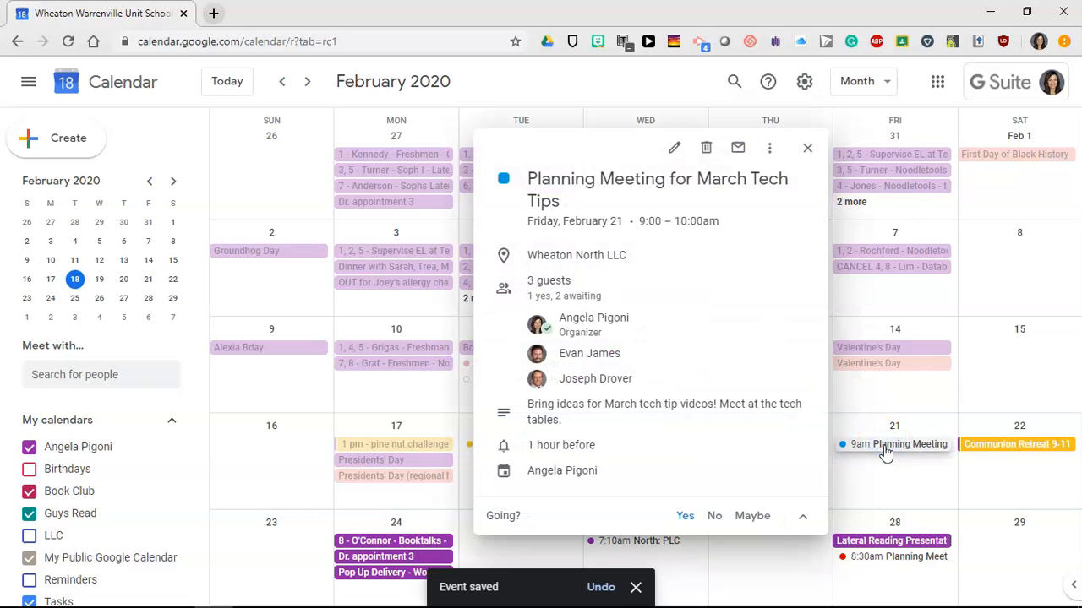